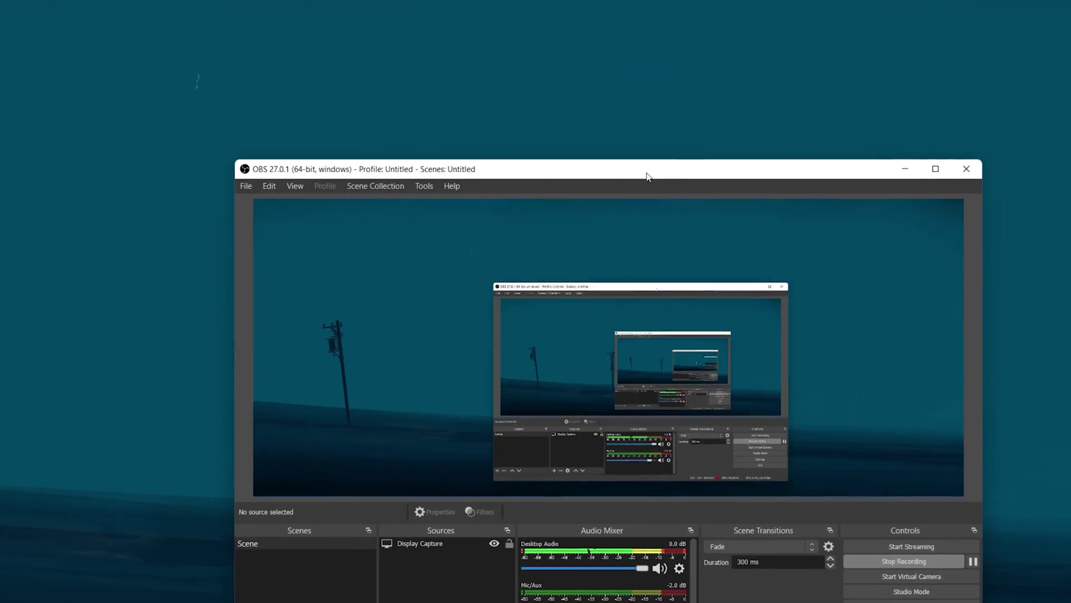
Step: Drag the OBS Studio window higher on the desktop so the full interface is visible
{"action": "left_click_drag", "start_coordinate": [647, 176], "coordinate": [595, 43]}
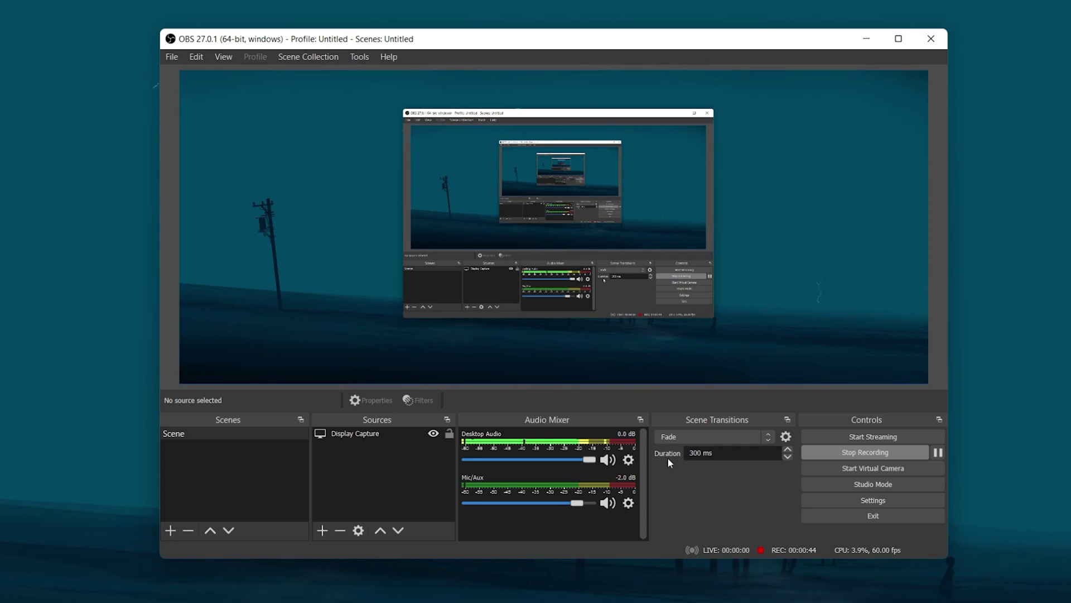
Step: Show OBS's Video settings with 3440x1440 base and output resolution at 60 FPS
{"action": "left_click", "coordinate": [830, 500]}
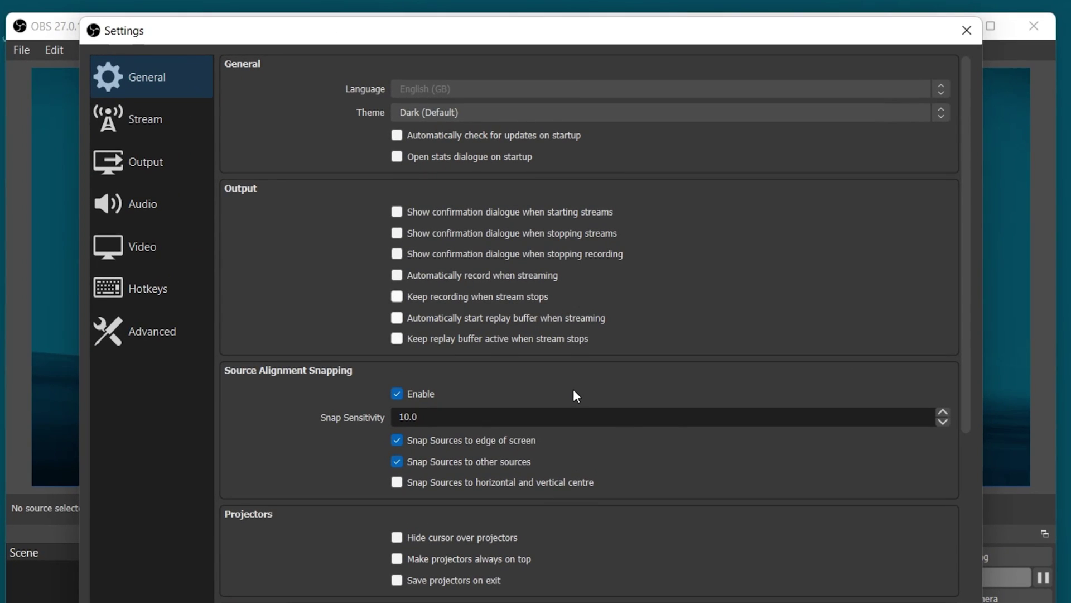
{"action": "left_click", "coordinate": [152, 253]}
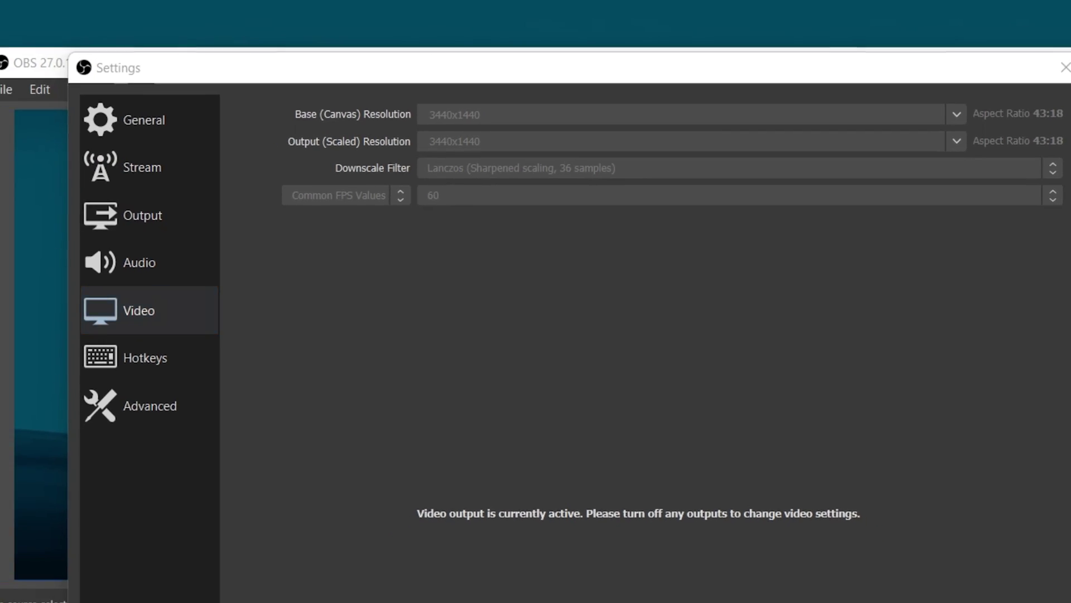
Step: Check in Windows display settings that display 2 stays at 3440 × 1440 (Recommended)
{"action": "right_click", "coordinate": [234, 138]}
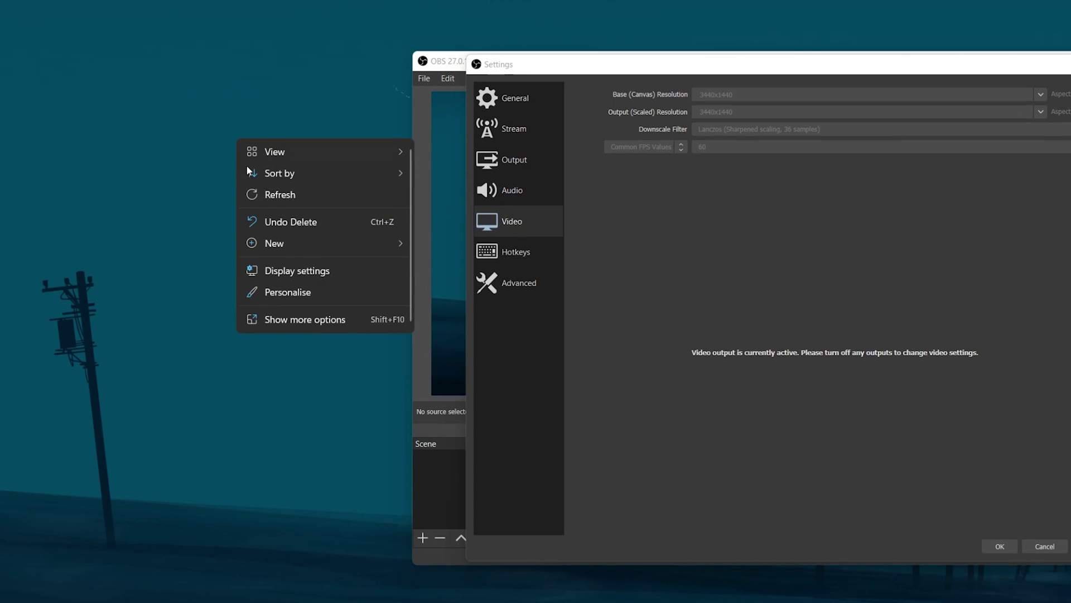
{"action": "left_click", "coordinate": [365, 273]}
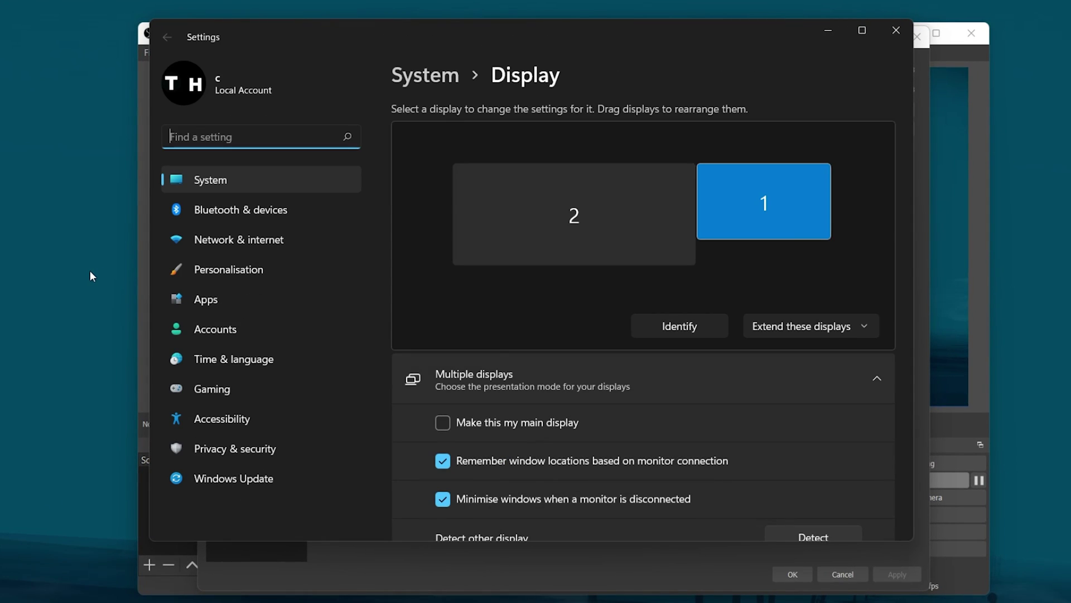
{"action": "left_click", "coordinate": [572, 240]}
{"action": "scroll", "coordinate": [587, 406], "scroll_direction": "down", "scroll_amount": 4}
{"action": "scroll", "coordinate": [587, 406], "scroll_direction": "down", "scroll_amount": 5}
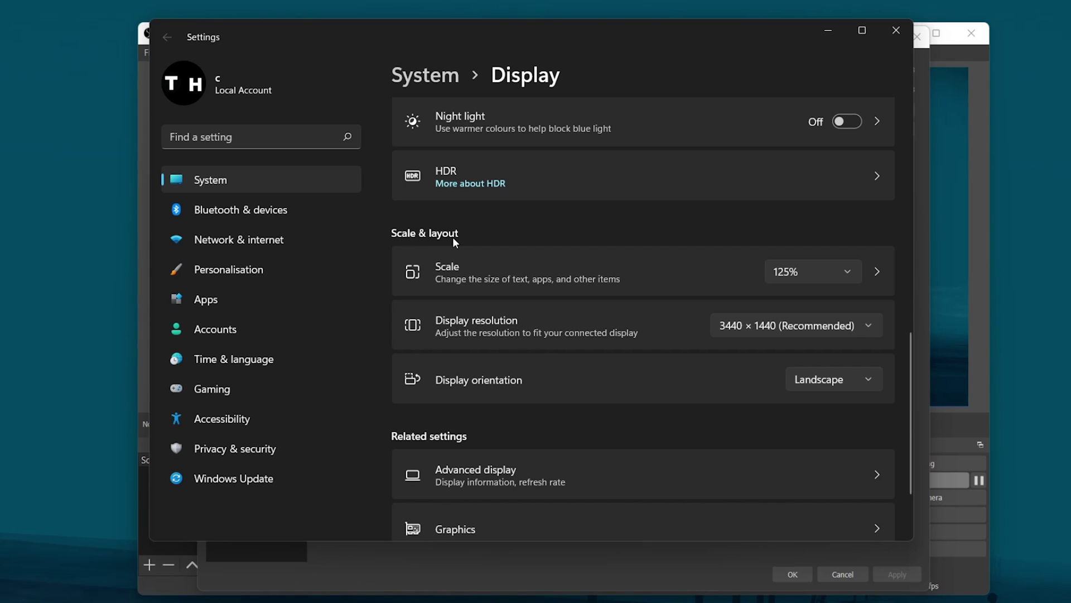
{"action": "left_click", "coordinate": [768, 326]}
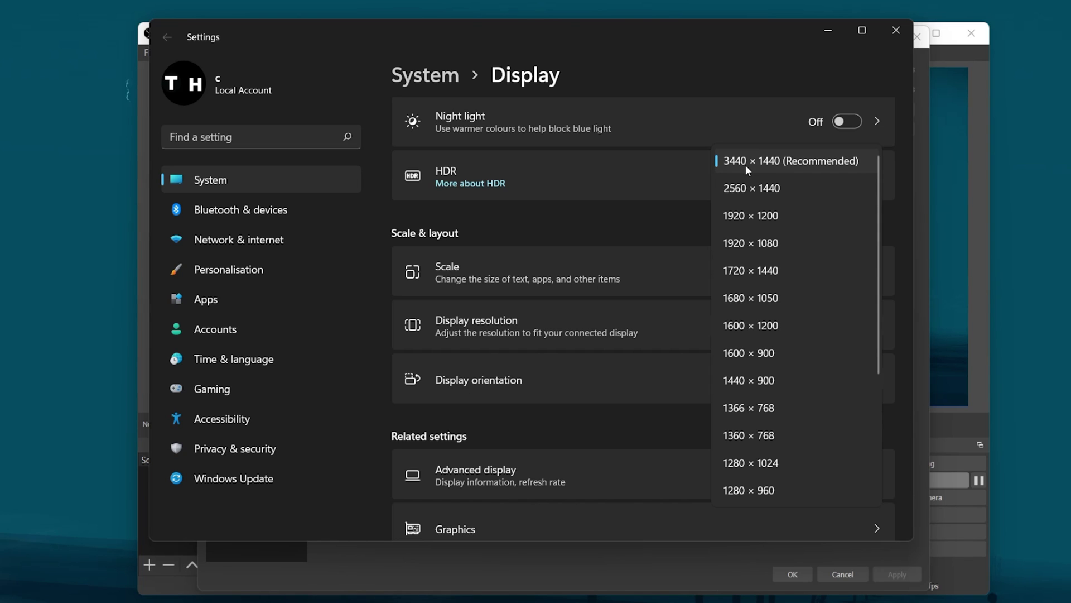
{"action": "left_click", "coordinate": [671, 212]}
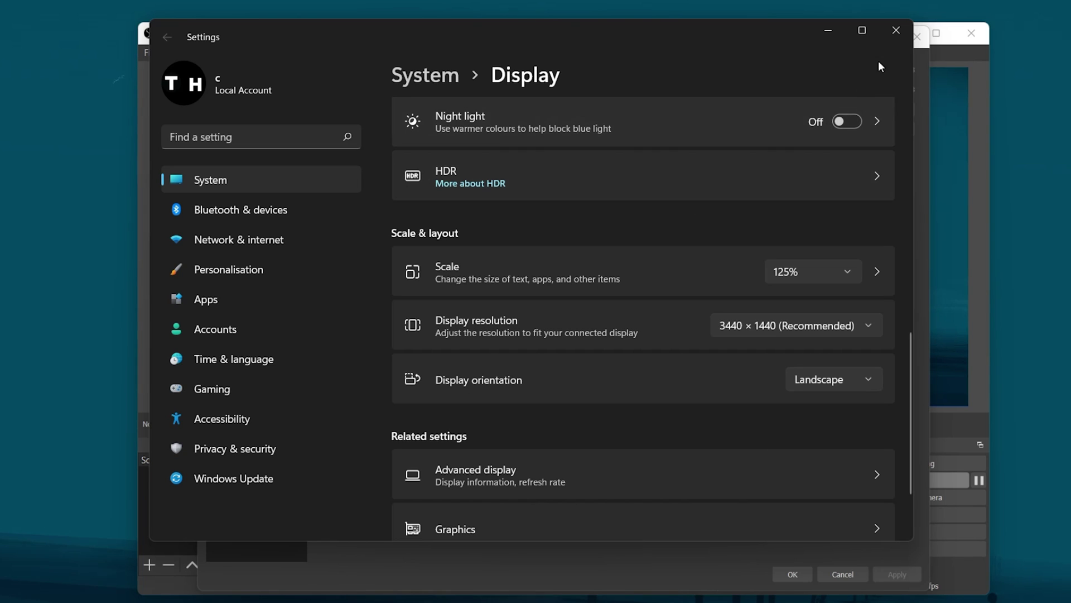
Step: Close Windows Settings to get back to OBS's Video settings page
{"action": "left_click", "coordinate": [894, 31]}
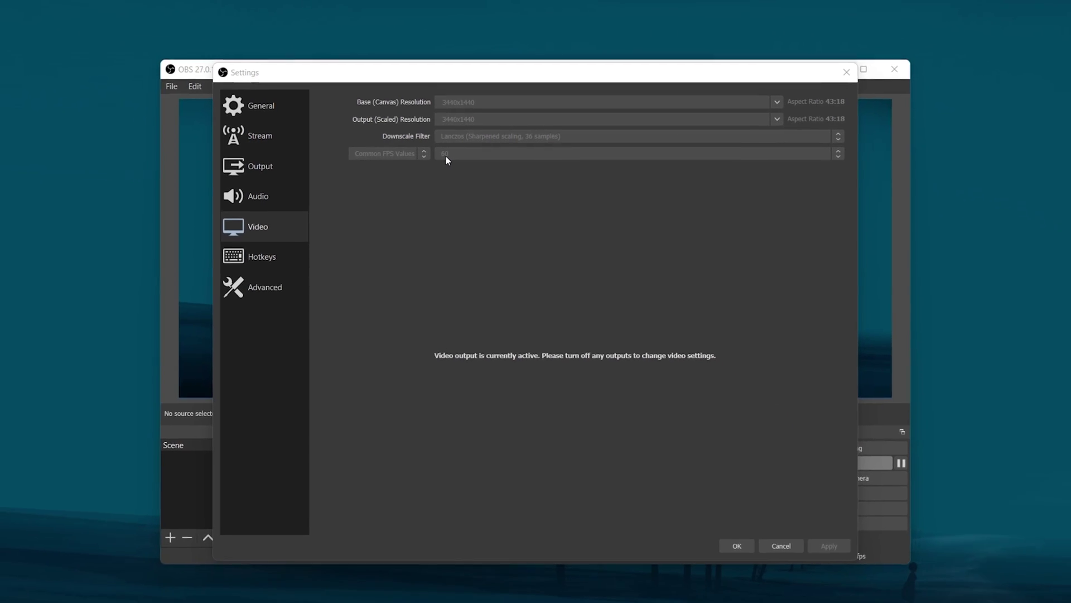
Step: Start the speedtest.net test in Chrome, reaching 3 ms ping and 31.26 Mbps download
{"action": "left_click", "coordinate": [662, 589]}
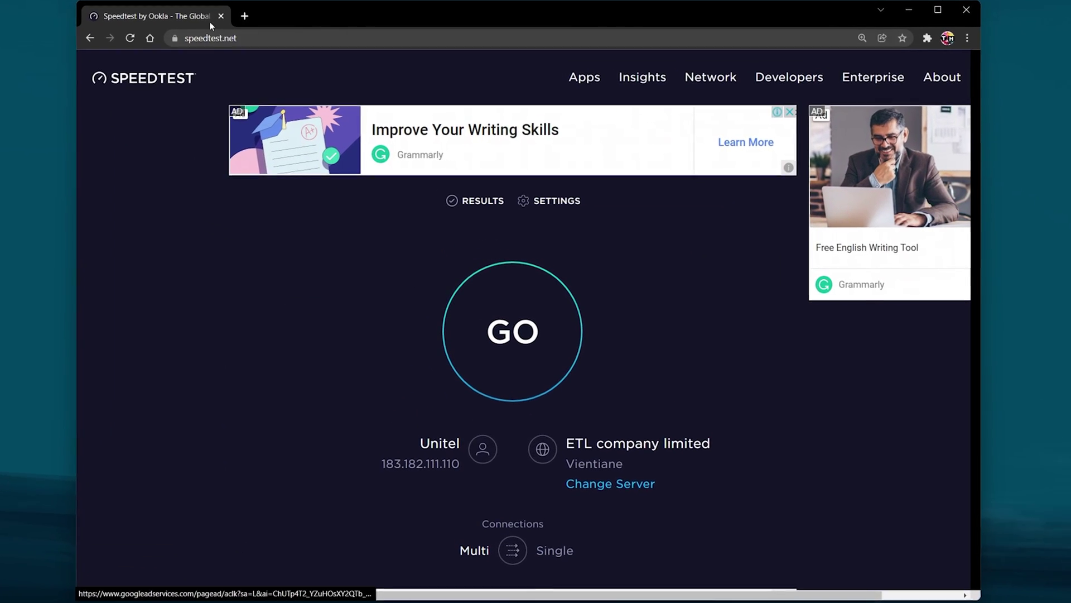
{"action": "left_click", "coordinate": [228, 59]}
{"action": "left_click", "coordinate": [196, 261]}
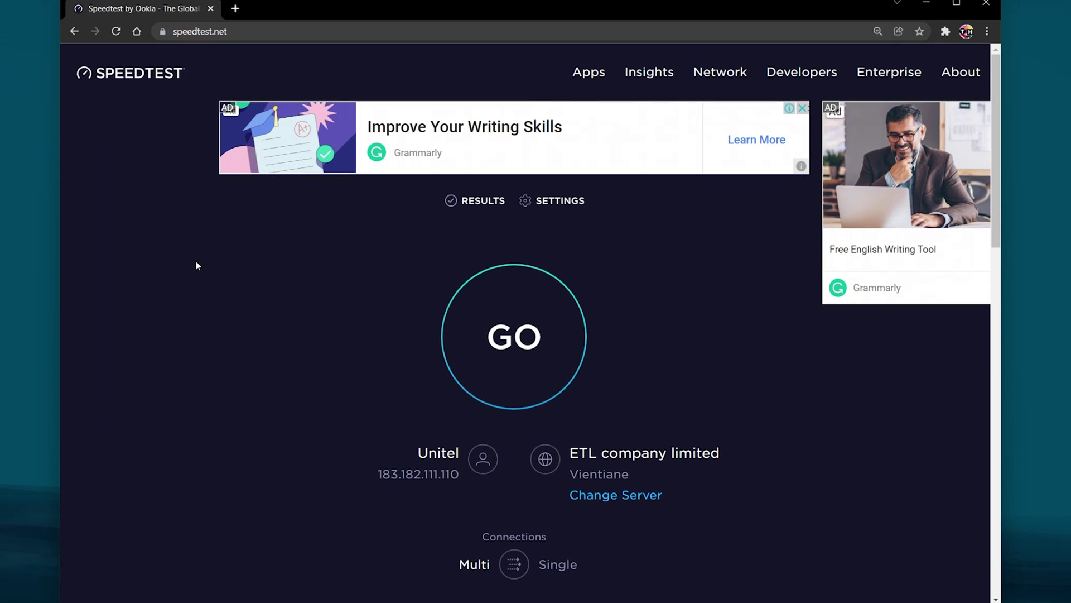
{"action": "left_click", "coordinate": [450, 328]}
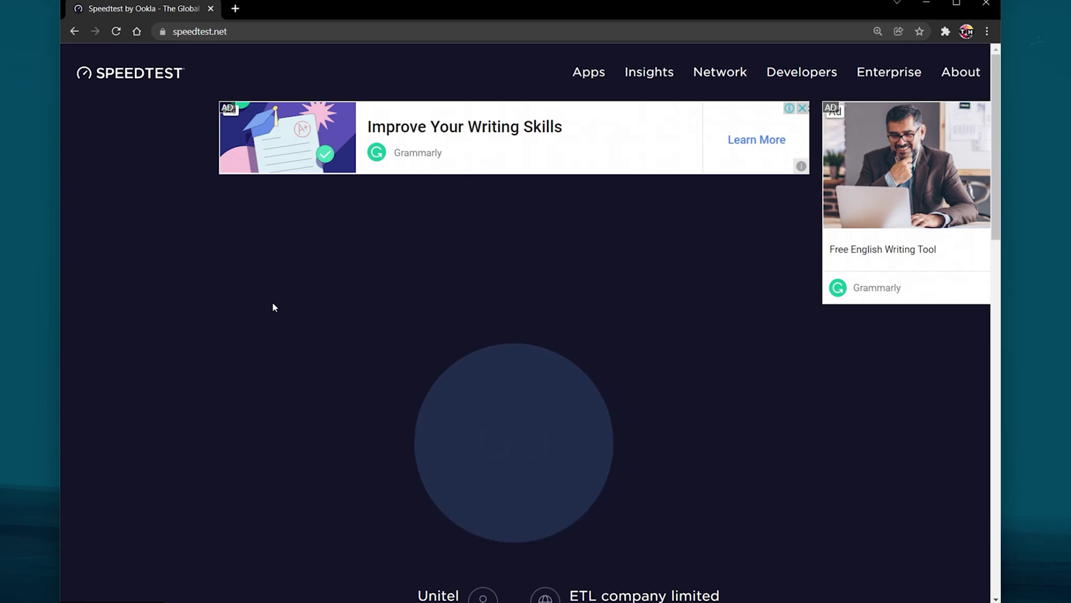
{"action": "middle_click", "coordinate": [132, 304]}
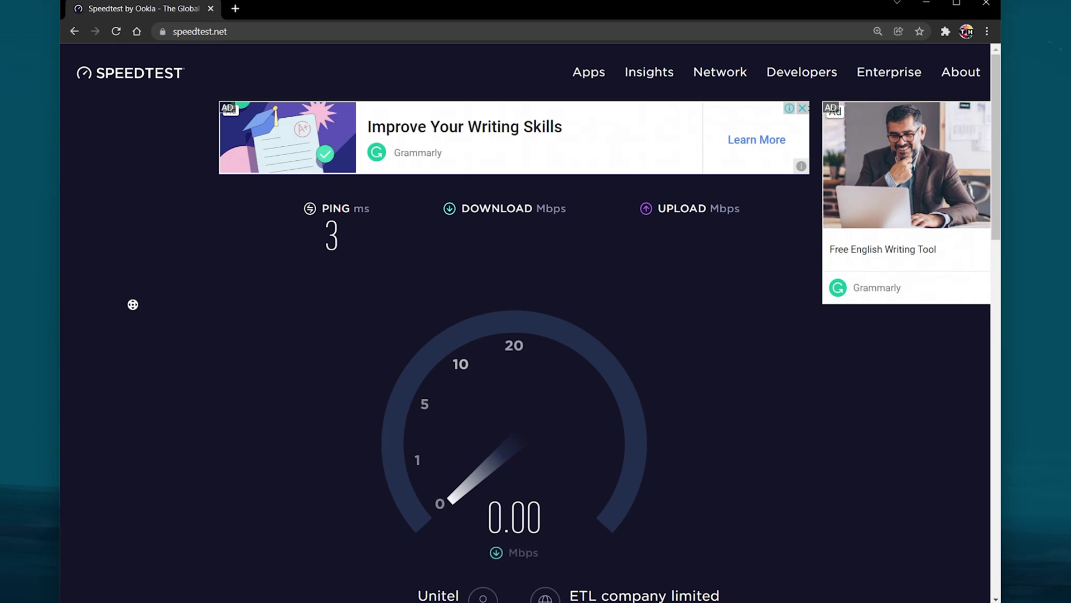
{"action": "left_click", "coordinate": [131, 326]}
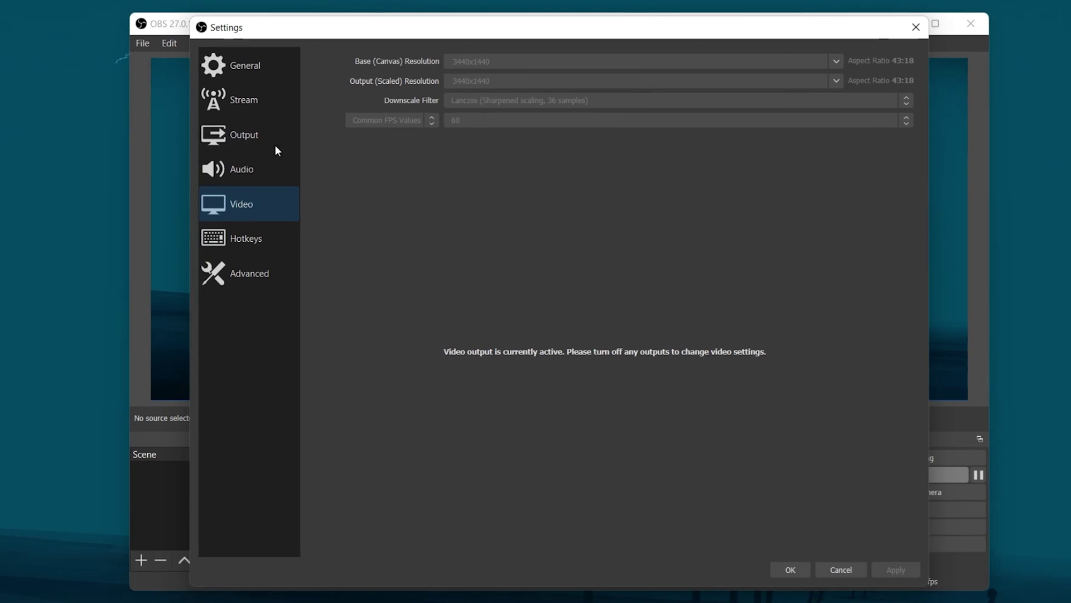
Step: Set the streaming output to CBR rate control with a 4500 Kbps bitrate
{"action": "left_click", "coordinate": [235, 135]}
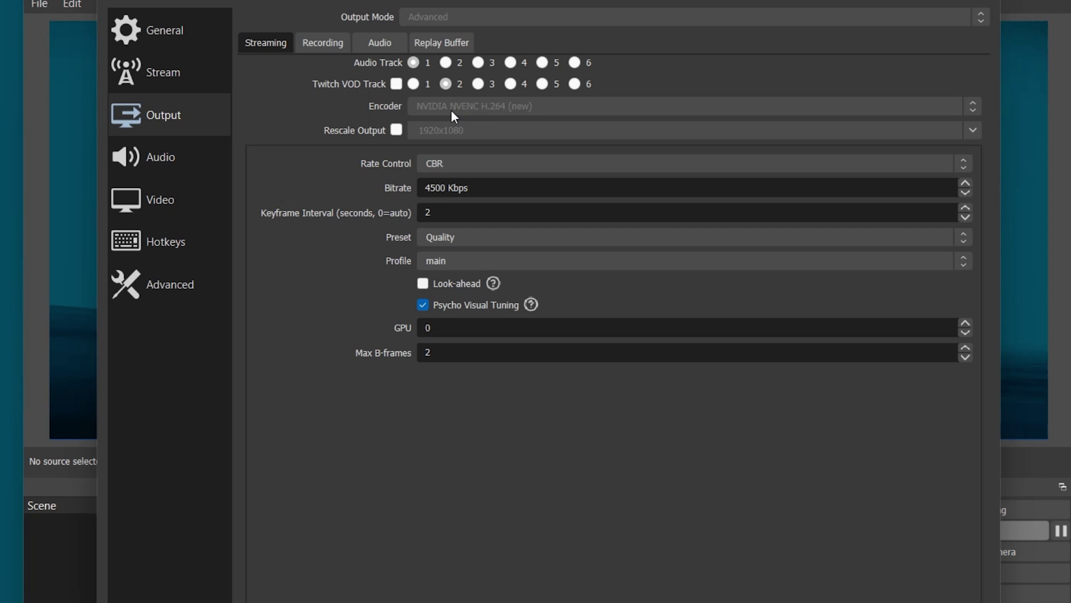
{"action": "left_click", "coordinate": [451, 163]}
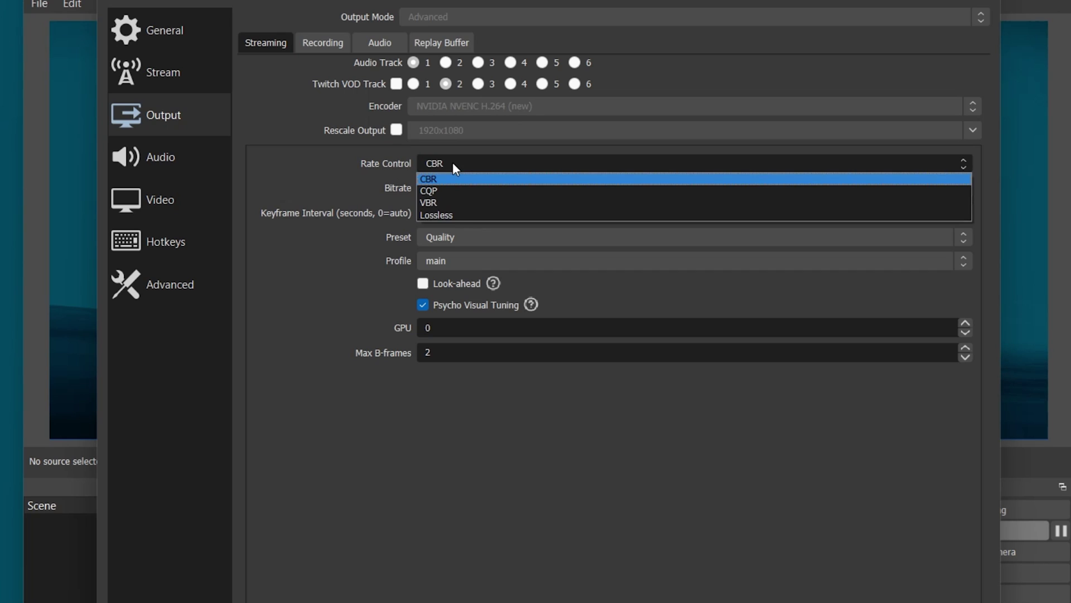
{"action": "left_click", "coordinate": [450, 182]}
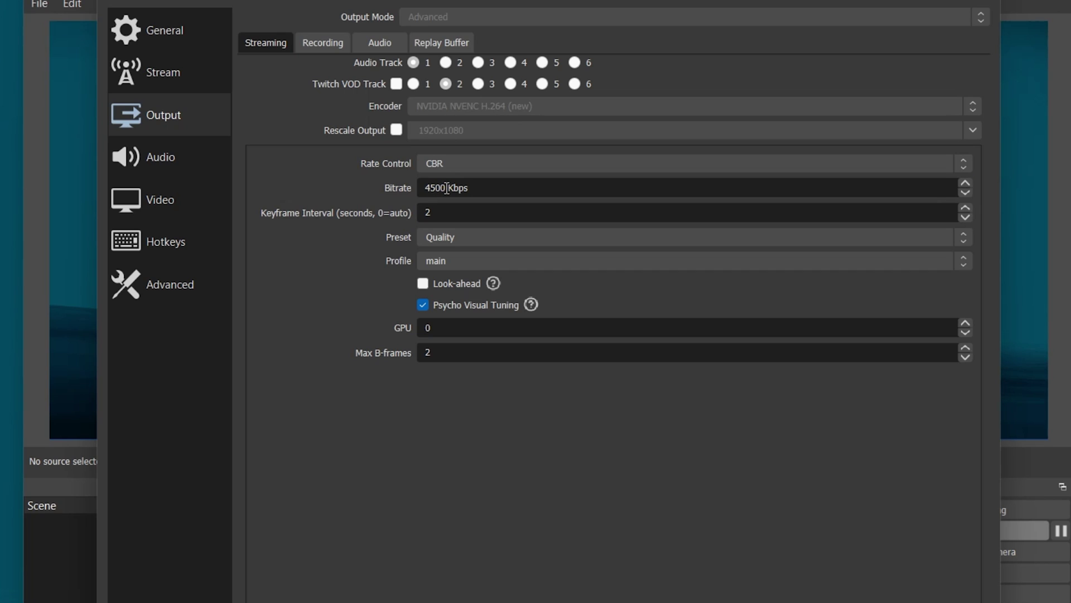
{"action": "double_click", "coordinate": [435, 187]}
{"action": "left_click", "coordinate": [317, 179]}
{"action": "double_click", "coordinate": [446, 188]}
{"action": "type", "text": "3500"}
{"action": "key", "text": "BackSpace"}
{"action": "key", "text": "BackSpace"}
{"action": "key", "text": "BackSpace"}
{"action": "key", "text": "BackSpace"}
{"action": "type", "text": "4500"}
{"action": "key", "text": "Tab"}
Step: Keep the Quality preset and main profile, then move to the Recording output settings
{"action": "left_click", "coordinate": [469, 238]}
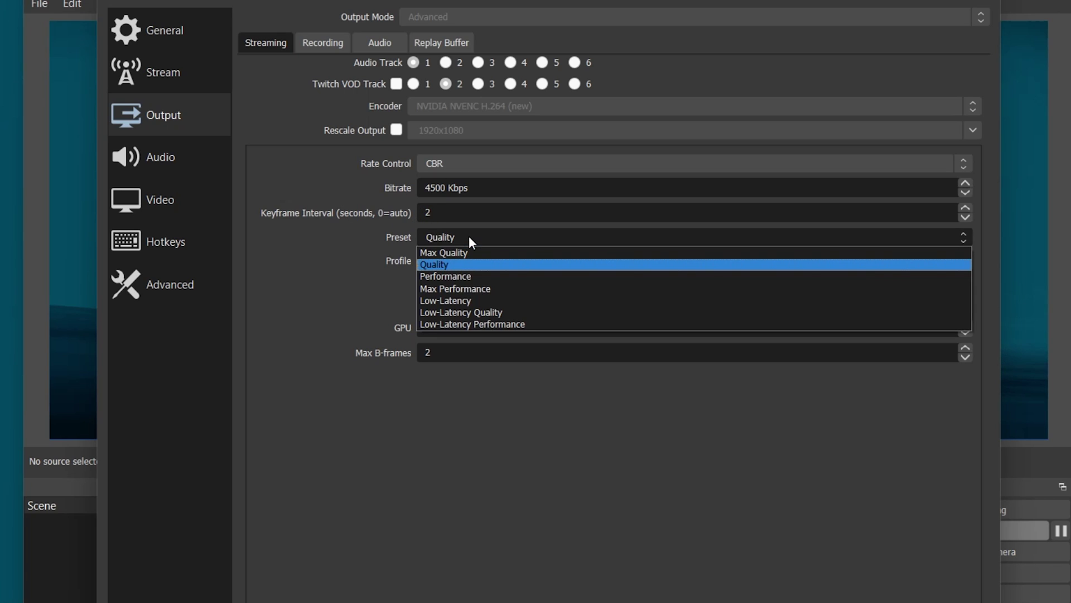
{"action": "left_click", "coordinate": [466, 236]}
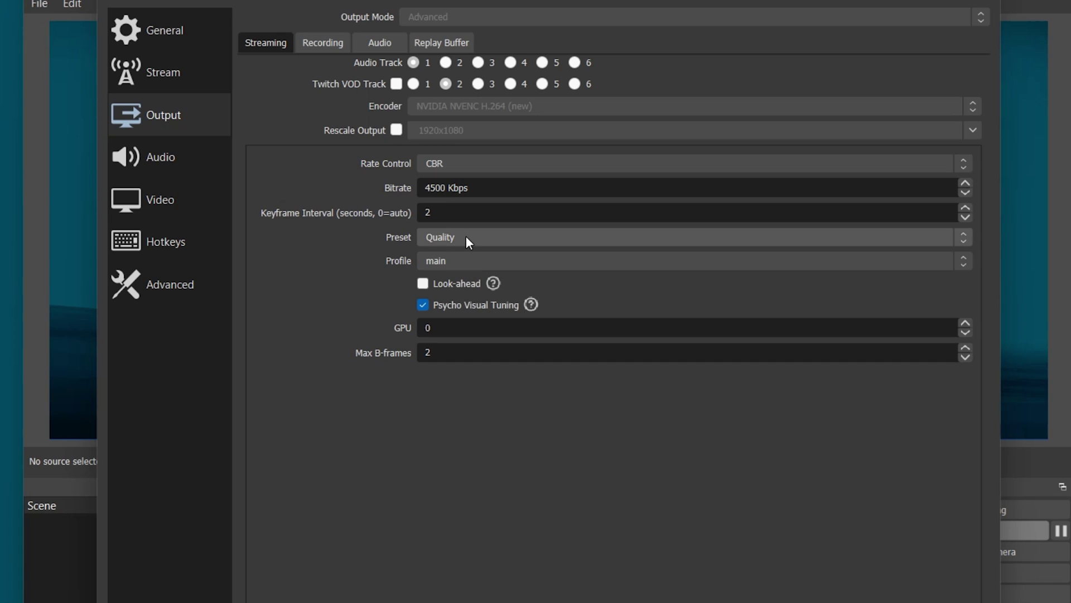
{"action": "left_click", "coordinate": [461, 260]}
{"action": "left_click", "coordinate": [461, 260]}
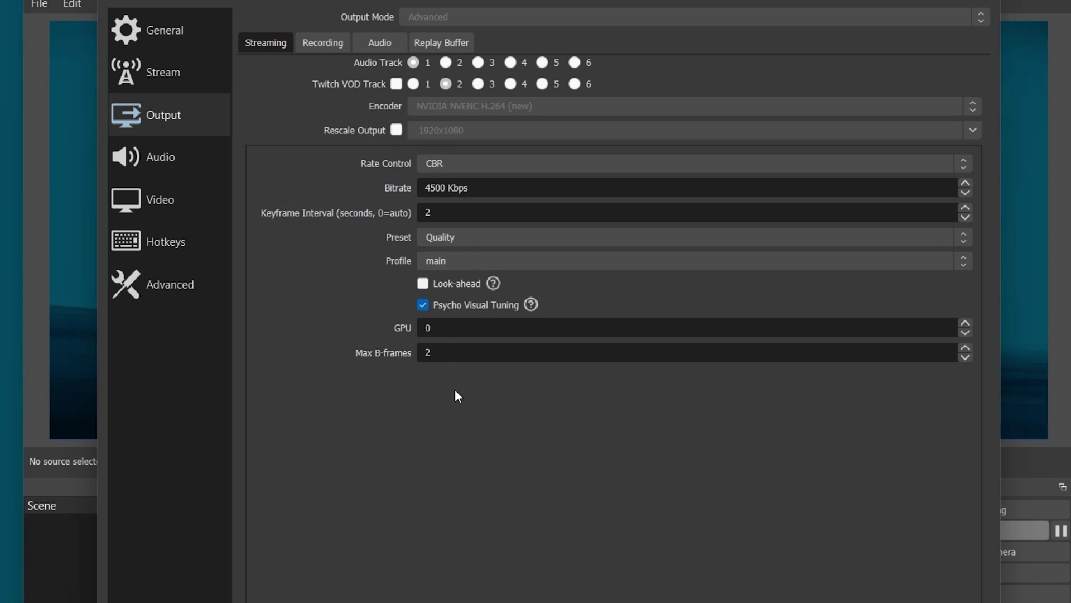
{"action": "left_click", "coordinate": [333, 43]}
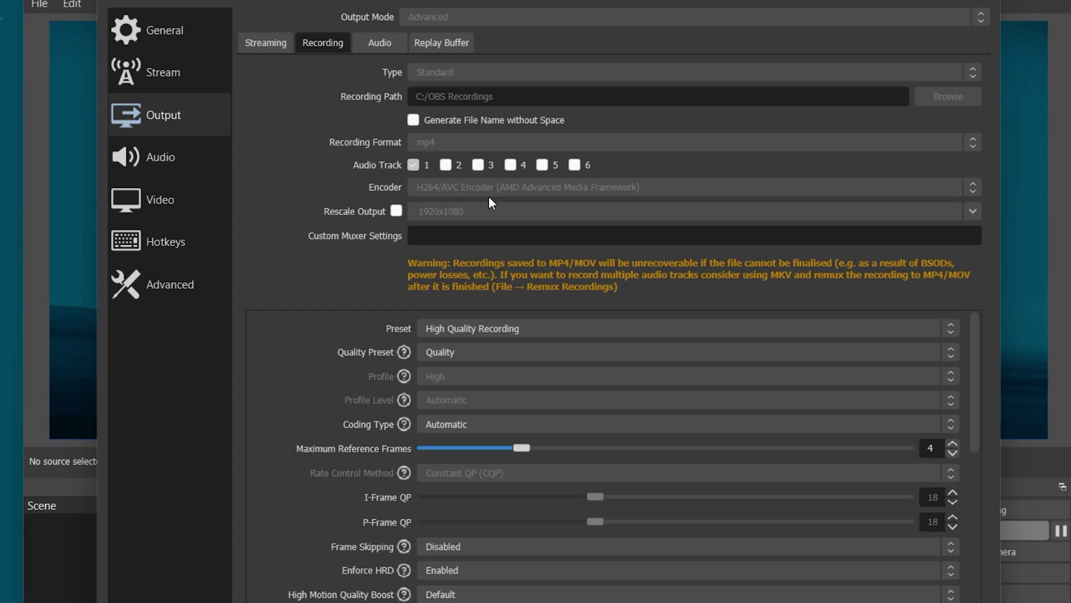
{"action": "left_click", "coordinate": [495, 330]}
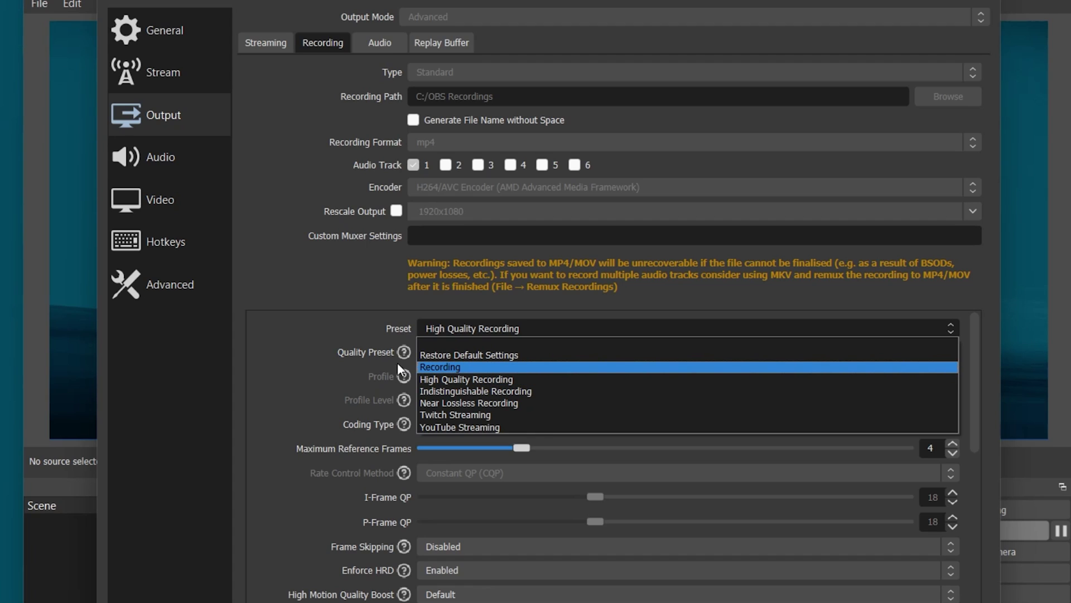
{"action": "left_click", "coordinate": [331, 296]}
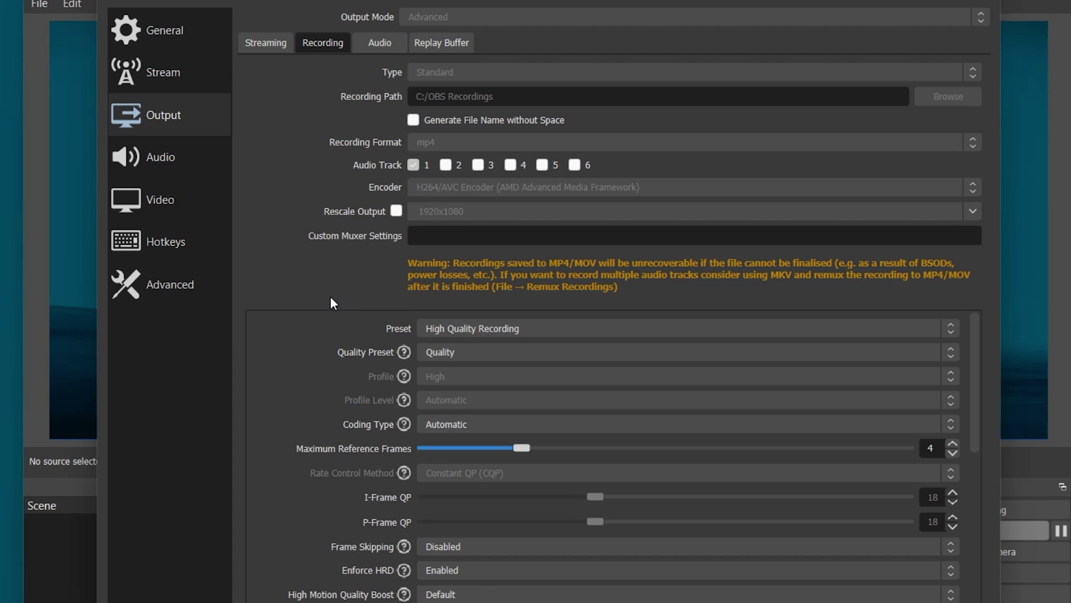
{"action": "scroll", "coordinate": [414, 372], "scroll_direction": "down", "scroll_amount": 10}
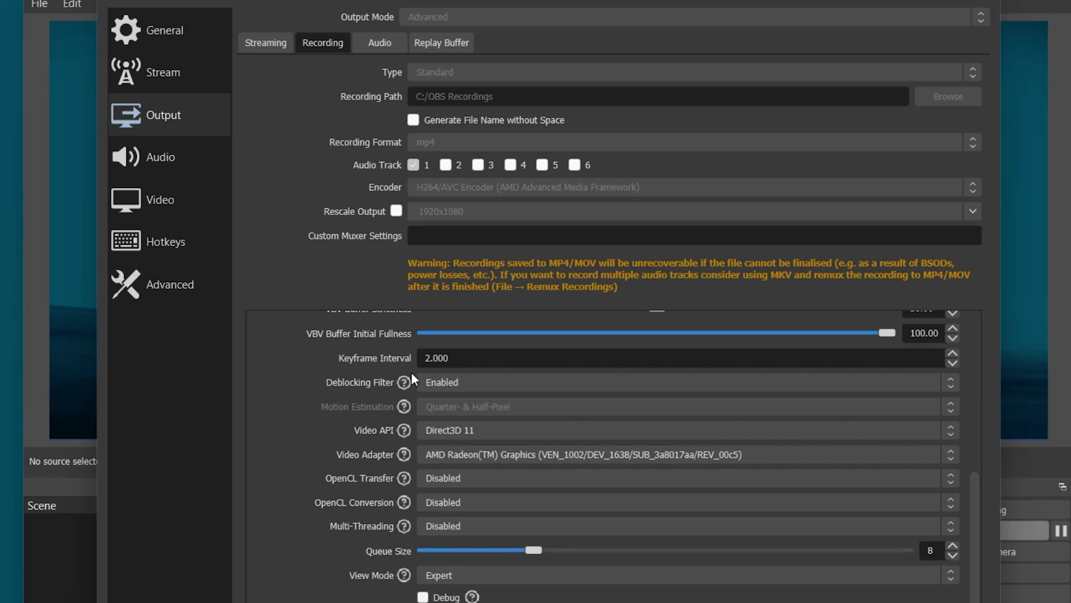
Step: Keep Advanced process priority at Above Normal and save the settings with OK
{"action": "left_click", "coordinate": [176, 285]}
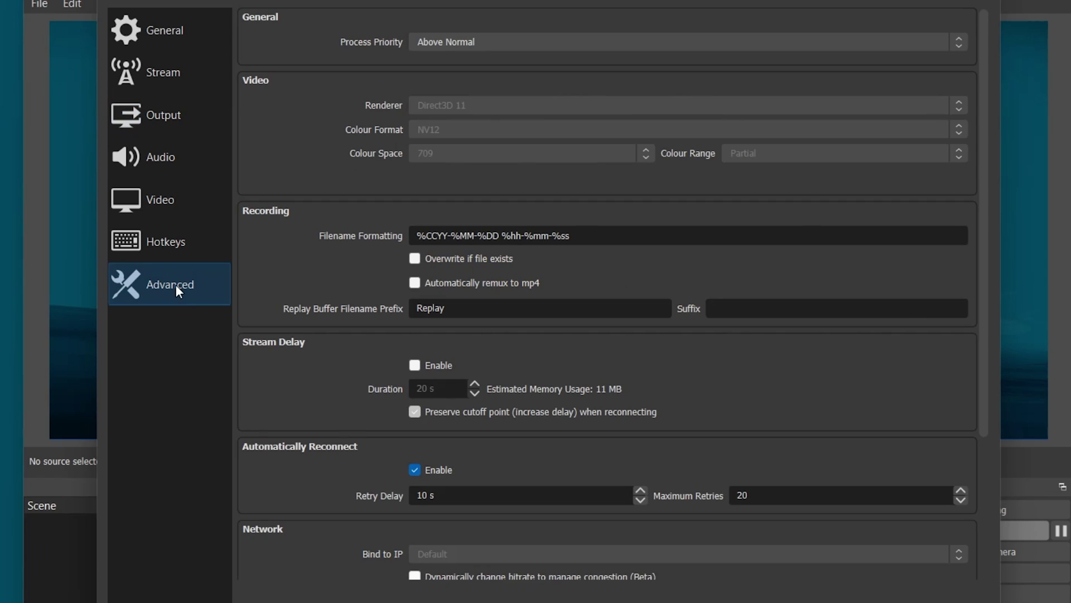
{"action": "left_click", "coordinate": [476, 42]}
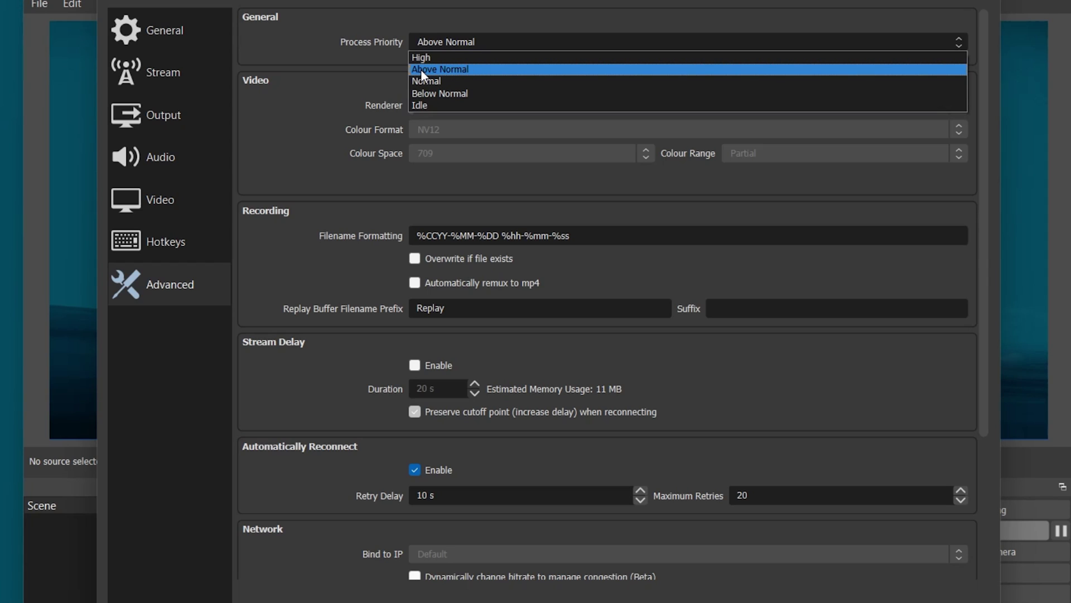
{"action": "left_click", "coordinate": [377, 68]}
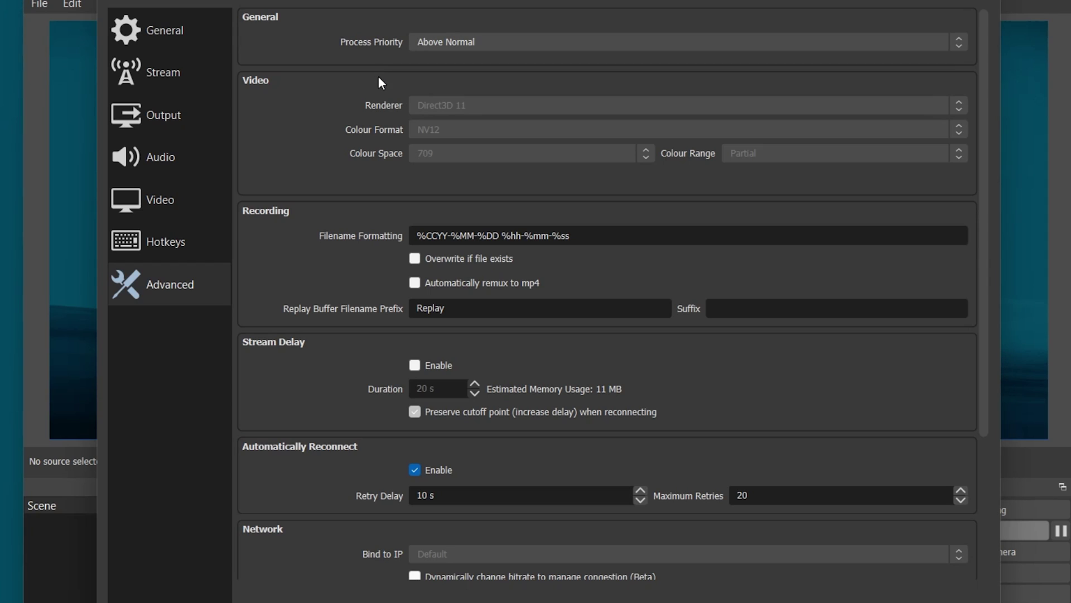
{"action": "scroll", "coordinate": [464, 515], "scroll_direction": "down", "scroll_amount": 2}
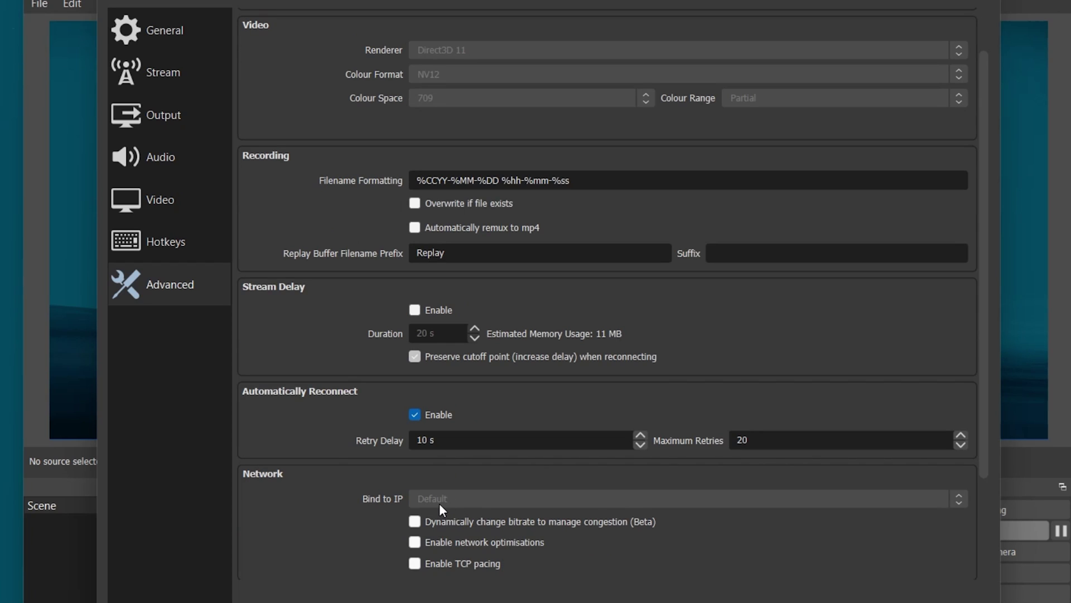
{"action": "scroll", "coordinate": [438, 503], "scroll_direction": "down", "scroll_amount": 2}
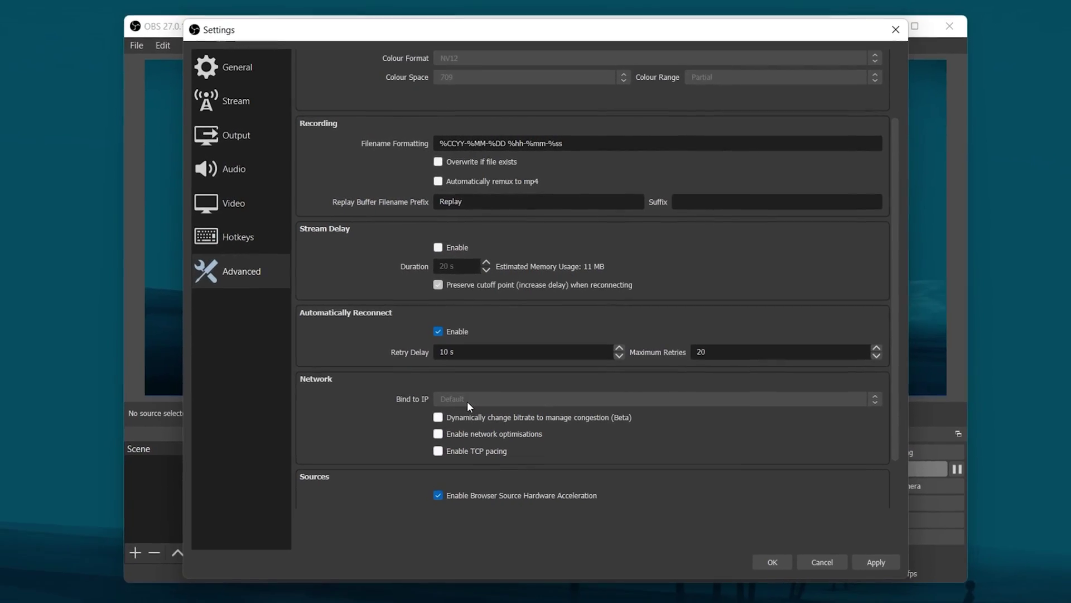
{"action": "left_click", "coordinate": [748, 530]}
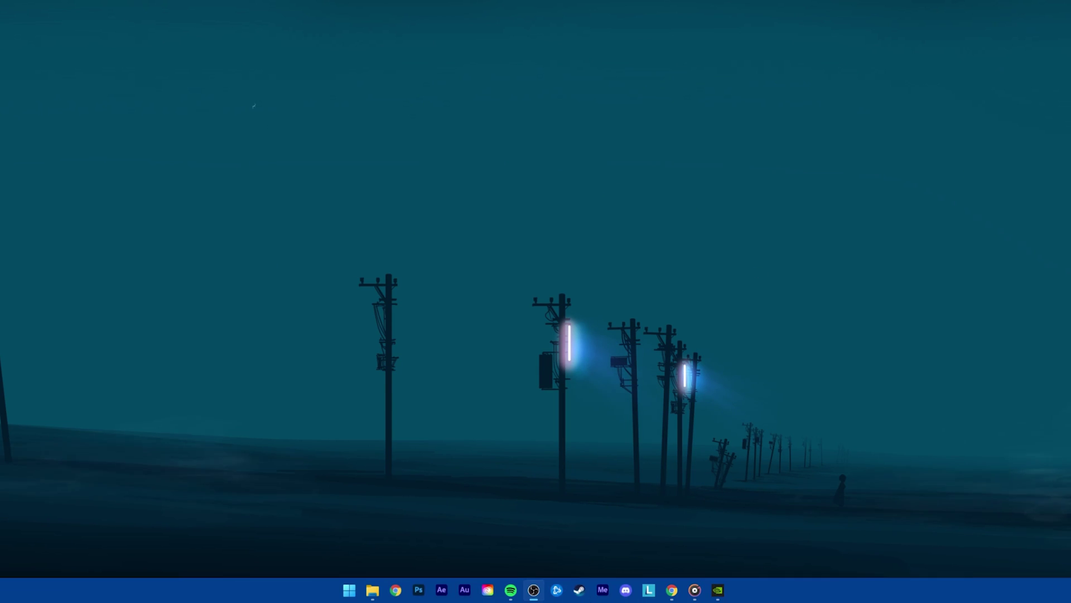
Step: Open GeForce Experience's Drivers page showing 497.09 available and 496.13 installed
{"action": "left_click", "coordinate": [717, 590]}
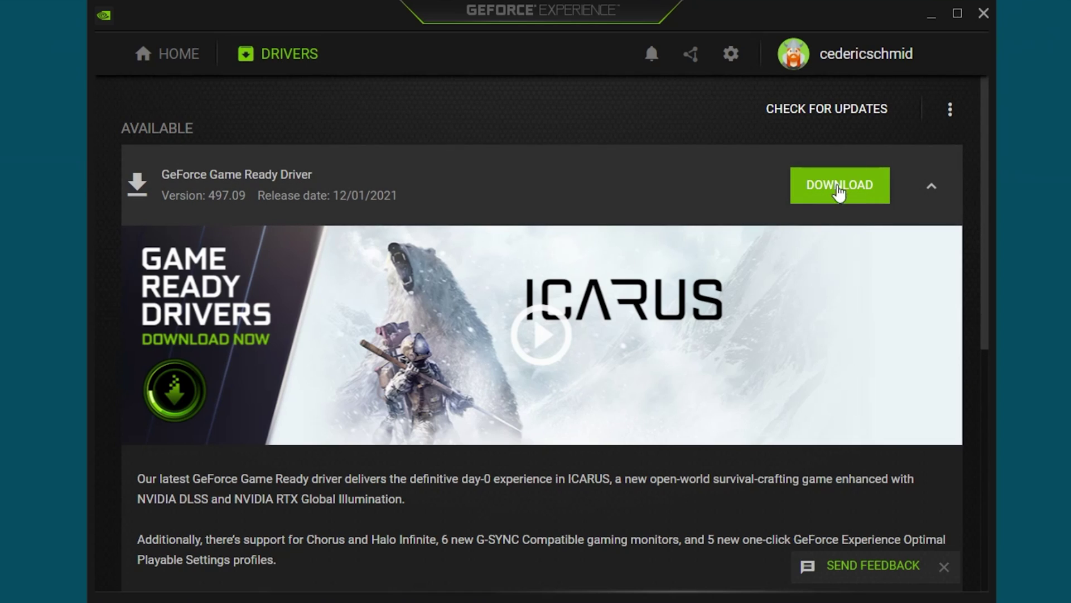
{"action": "left_click", "coordinate": [928, 190]}
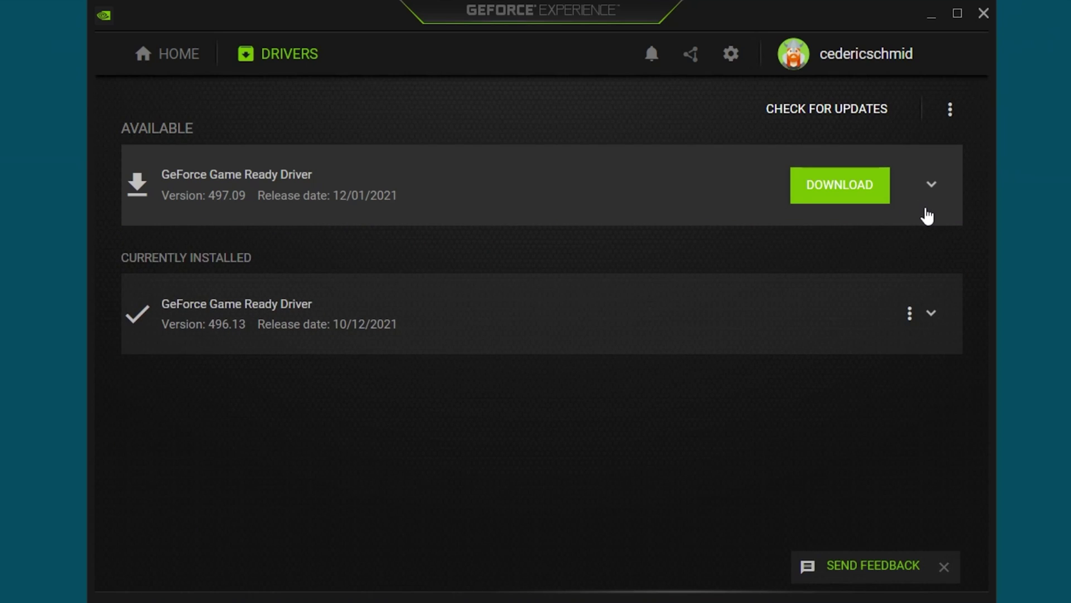